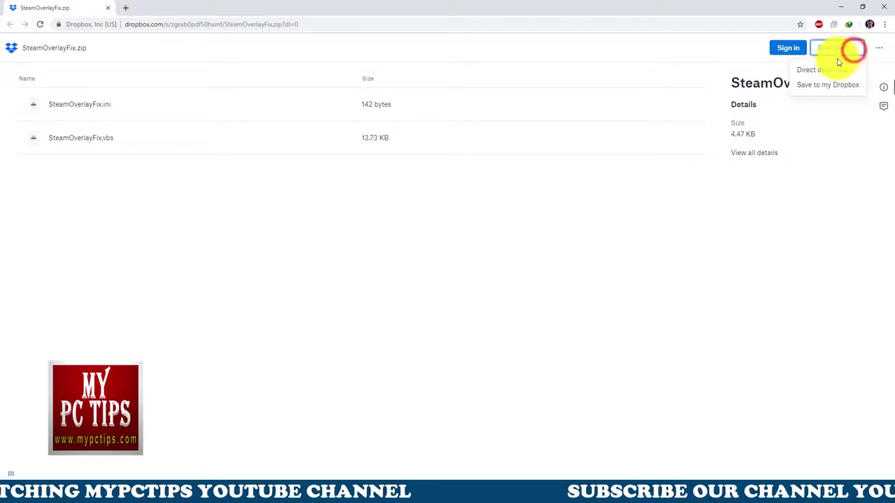
- Download SteamOverlayFix.zip (4.46 KB) through IDM and open it in WinRAR with both files selected
{"action": "left_click", "coordinate": [835, 70]}
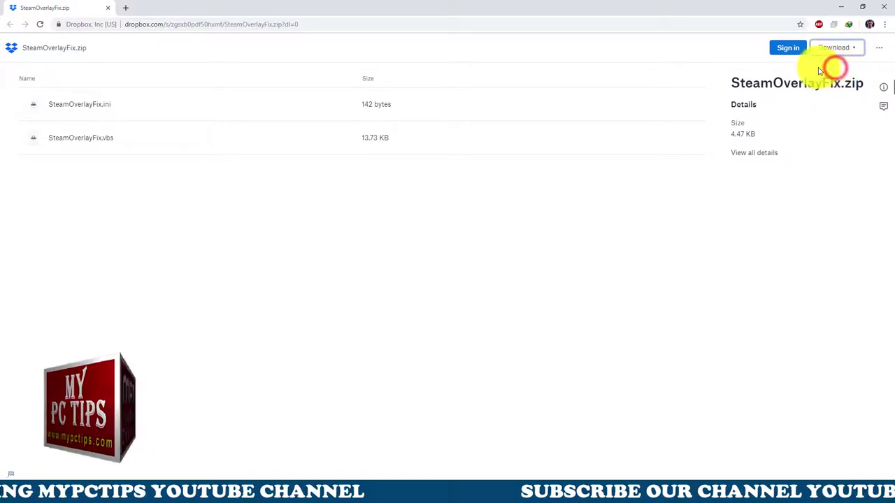
{"action": "left_click", "coordinate": [842, 8]}
{"action": "left_click", "coordinate": [438, 291]}
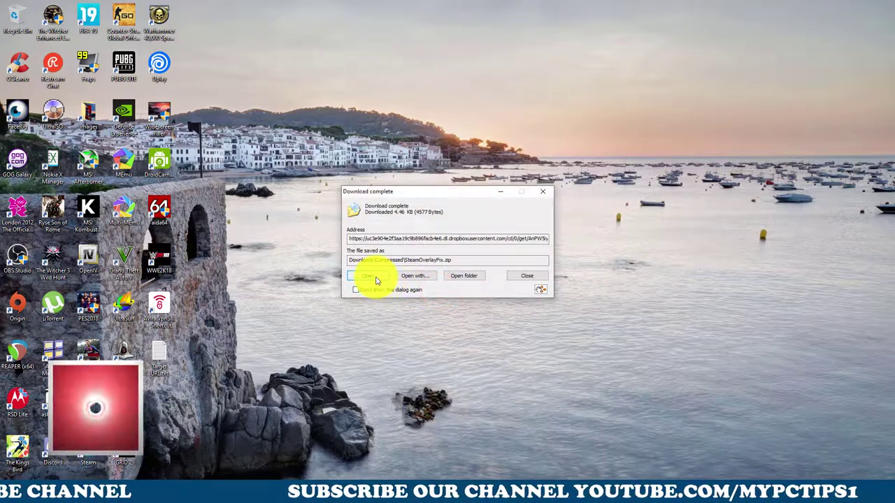
{"action": "left_click", "coordinate": [375, 279]}
{"action": "left_click_drag", "start_coordinate": [453, 218], "coordinate": [454, 185]}
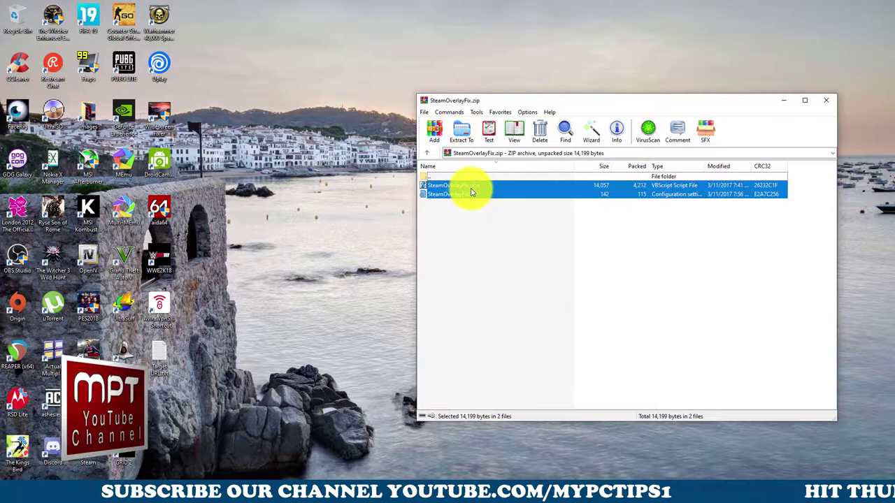
{"action": "left_click_drag", "start_coordinate": [468, 213], "coordinate": [51, 206]}
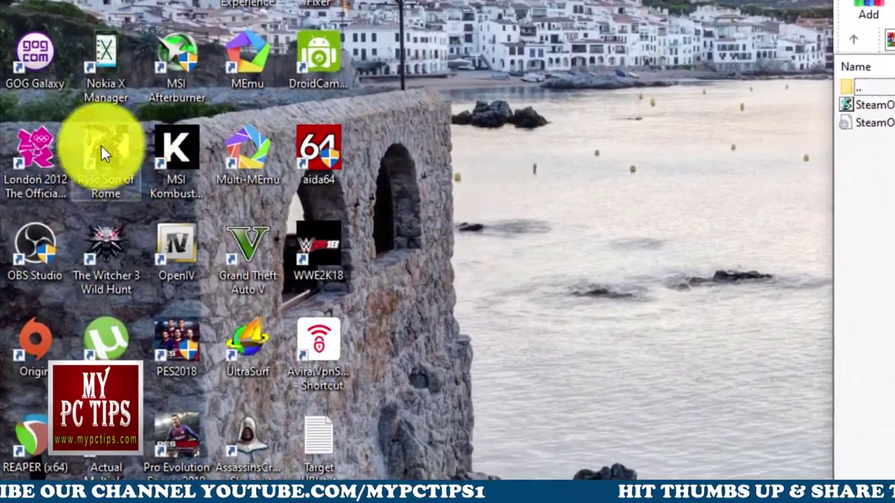
- Open the GOG Galaxy shortcut's file location in File Explorer
{"action": "right_click", "coordinate": [43, 72]}
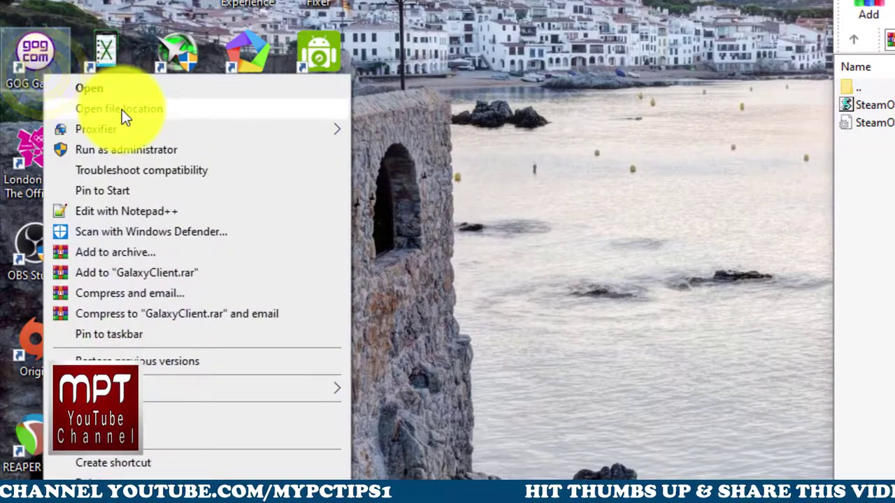
{"action": "left_click", "coordinate": [143, 111]}
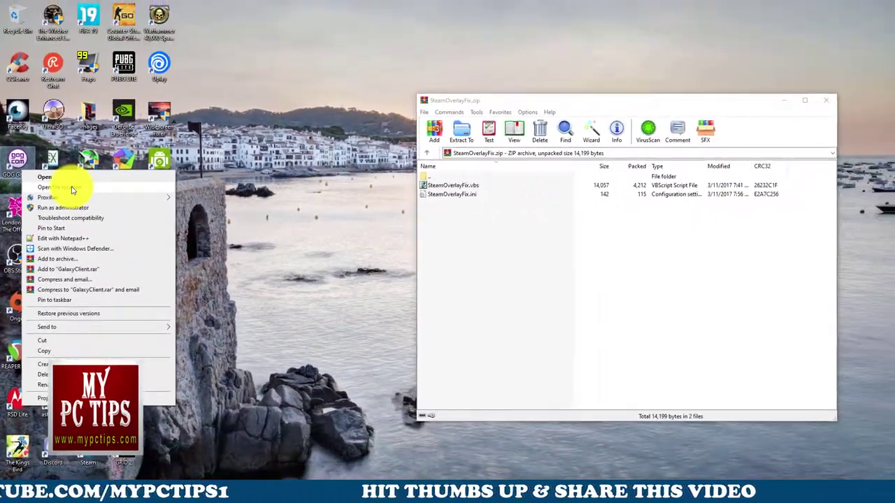
{"action": "left_click", "coordinate": [71, 188]}
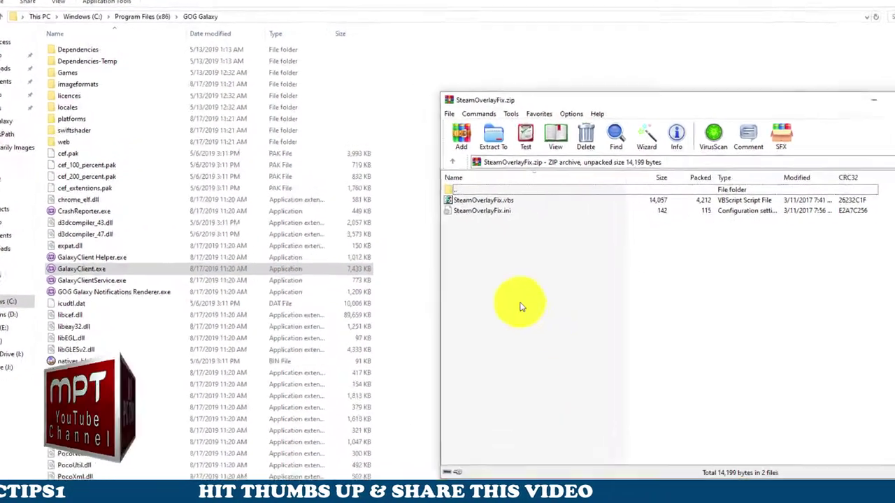
- Copy SteamOverlayFix.vbs and SteamOverlayFix.ini into the GOG Galaxy folder with admin permission, then close WinRAR
{"action": "left_click_drag", "start_coordinate": [474, 255], "coordinate": [458, 194]}
{"action": "left_click_drag", "start_coordinate": [631, 283], "coordinate": [510, 450]}
{"action": "left_click", "coordinate": [615, 318]}
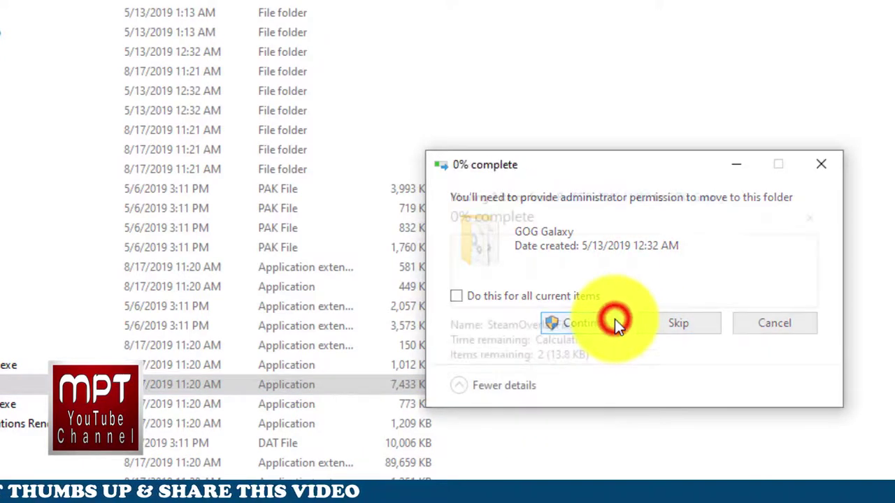
{"action": "left_click", "coordinate": [614, 326]}
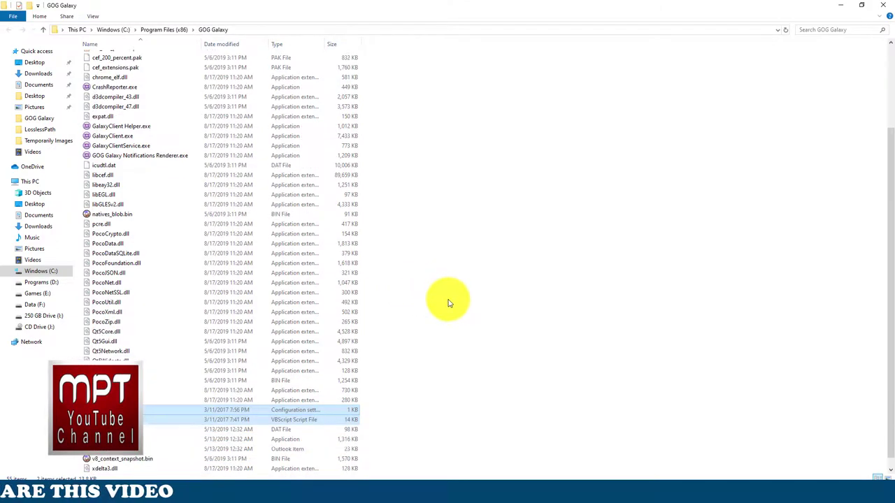
{"action": "scroll", "coordinate": [452, 304], "scroll_direction": "down", "scroll_amount": 1}
{"action": "left_click", "coordinate": [504, 481]}
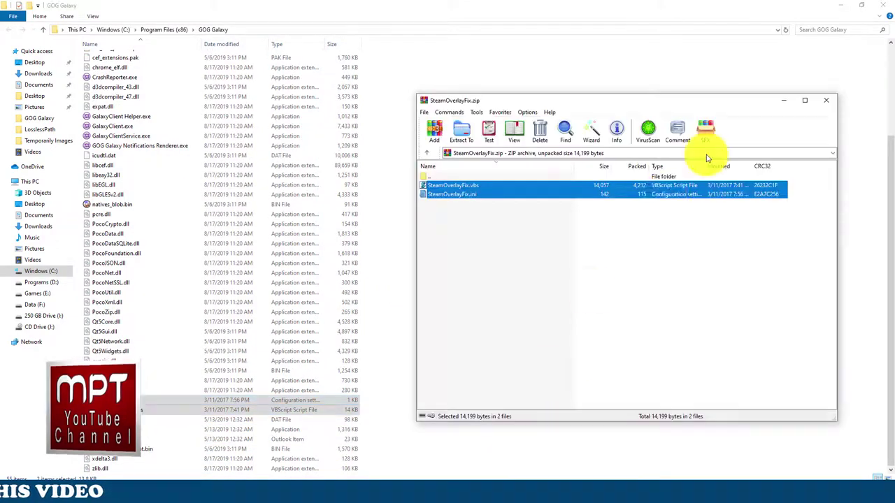
{"action": "left_click", "coordinate": [829, 102]}
{"action": "left_click", "coordinate": [139, 400]}
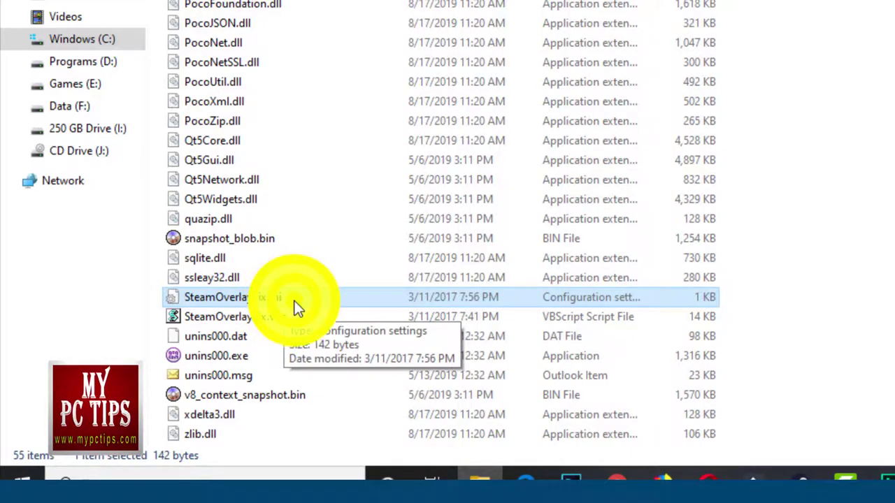
- Open SteamOverlayFix.ini in Notepad and minimize File Explorer
{"action": "right_click", "coordinate": [296, 305]}
{"action": "mouse_move", "coordinate": [461, 9]}
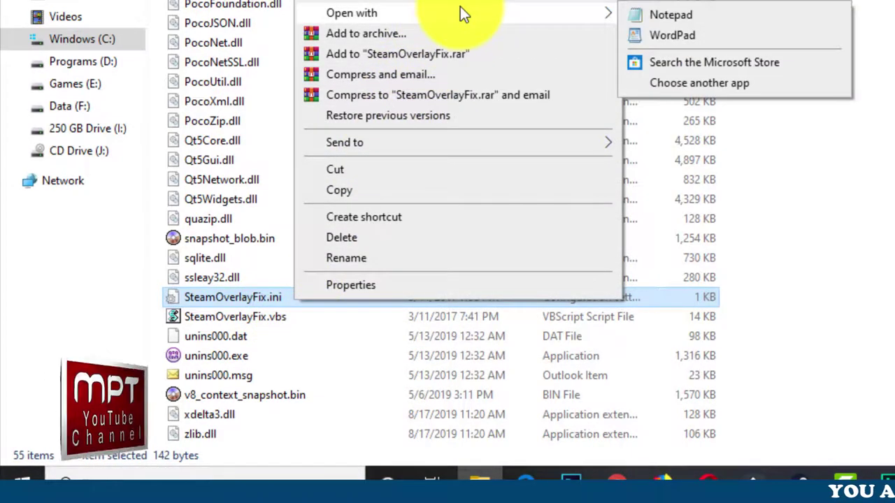
{"action": "left_click", "coordinate": [631, 16]}
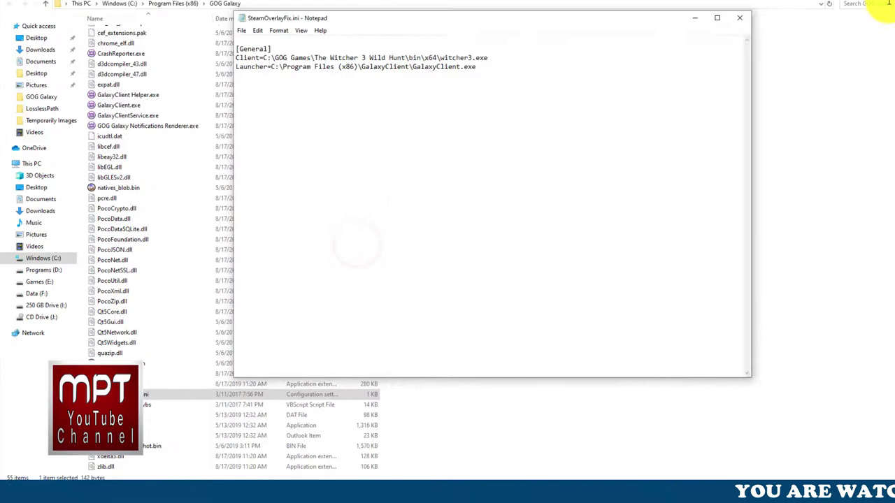
{"action": "left_click", "coordinate": [841, 5]}
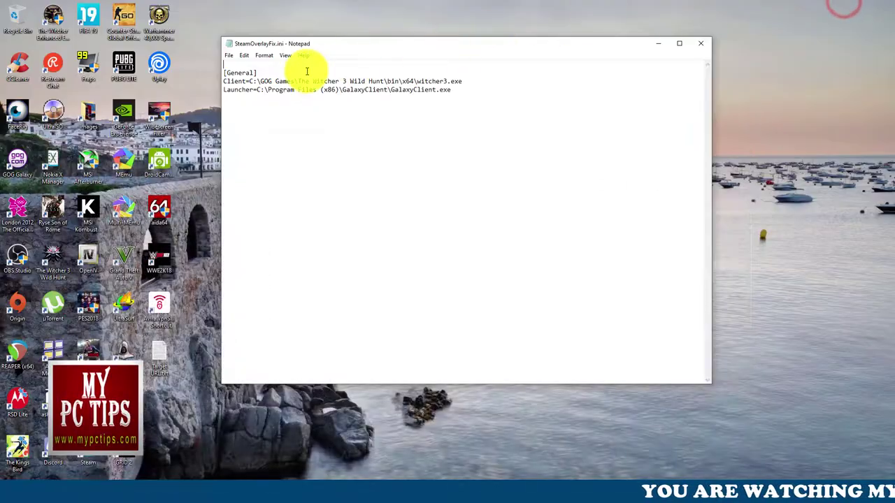
- Highlight the witcher3.exe path on the Client line of SteamOverlayFix.ini
{"action": "left_click_drag", "start_coordinate": [445, 82], "coordinate": [249, 82]}
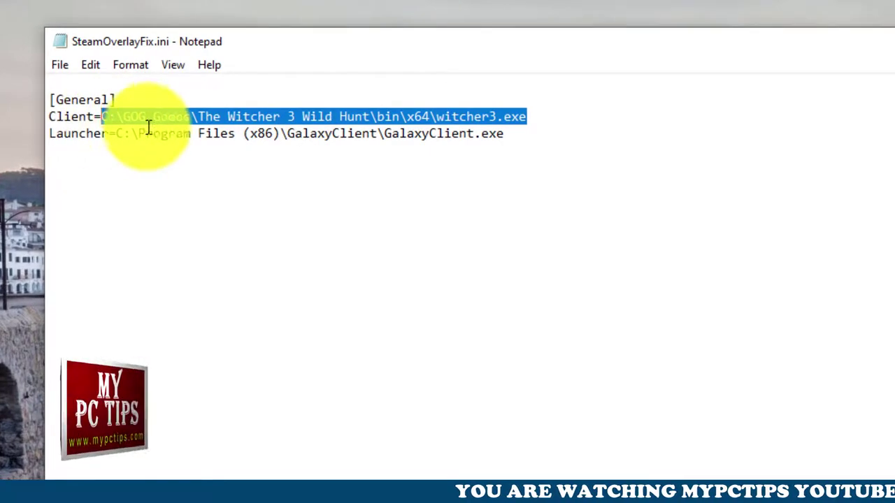
{"action": "left_click", "coordinate": [502, 118]}
{"action": "left_click_drag", "start_coordinate": [552, 115], "coordinate": [101, 117]}
{"action": "left_click", "coordinate": [540, 133]}
{"action": "left_click_drag", "start_coordinate": [534, 134], "coordinate": [336, 140]}
{"action": "left_click_drag", "start_coordinate": [563, 118], "coordinate": [113, 119]}
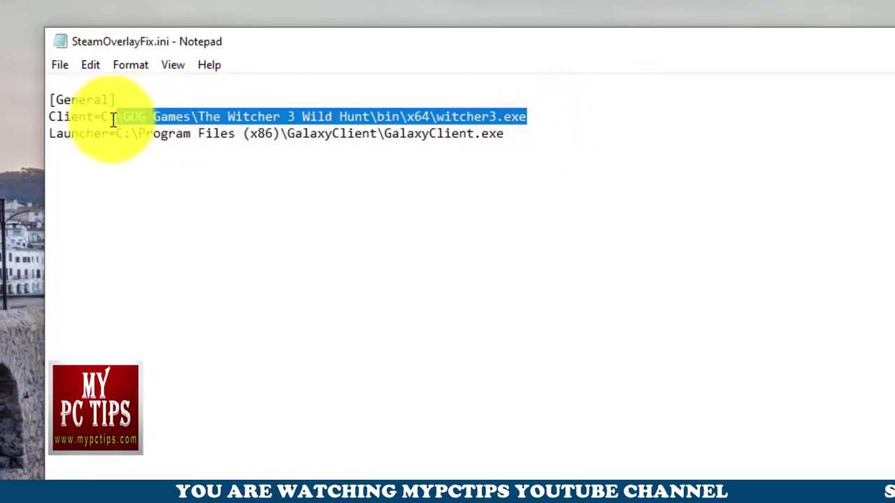
{"action": "left_click", "coordinate": [490, 113]}
{"action": "left_click_drag", "start_coordinate": [559, 114], "coordinate": [114, 123]}
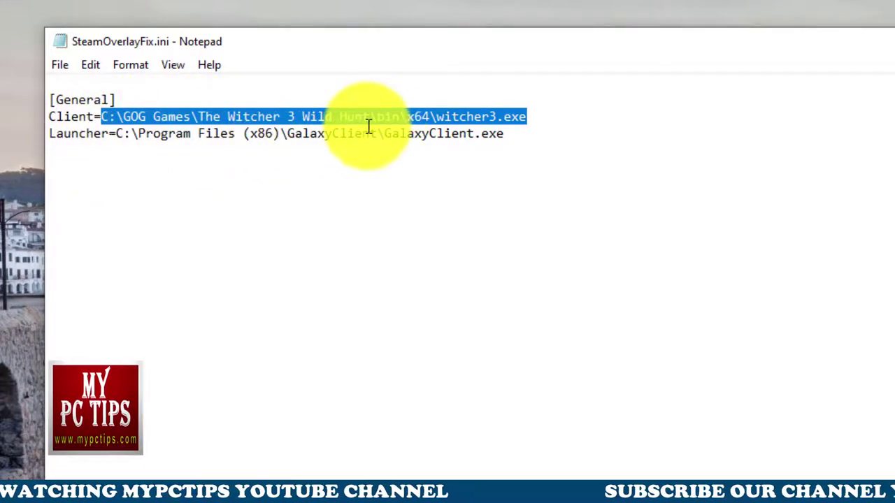
{"action": "left_click", "coordinate": [581, 138]}
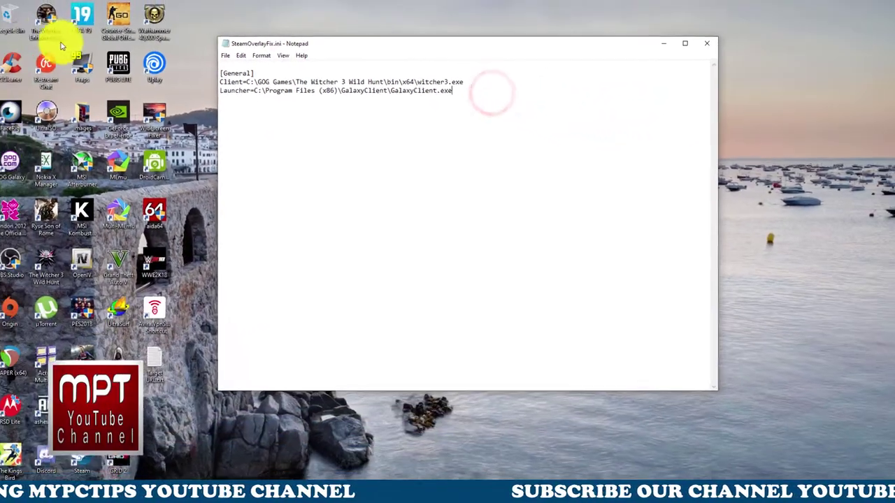
- Replace the Client path with the Witcher shortcut's Target, E:\Installed Game\GOG Galaxy\Games\The Witcher Enhanced Edition\launcher.exe
{"action": "right_click", "coordinate": [53, 36]}
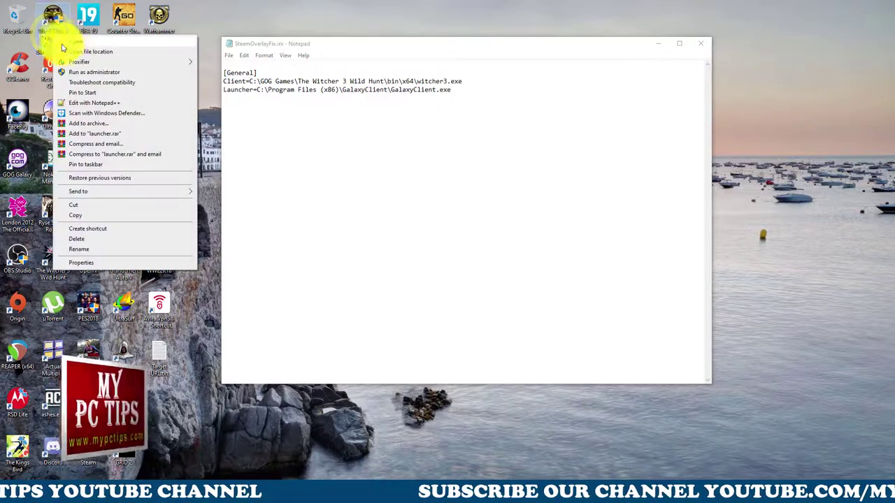
{"action": "left_click", "coordinate": [105, 260]}
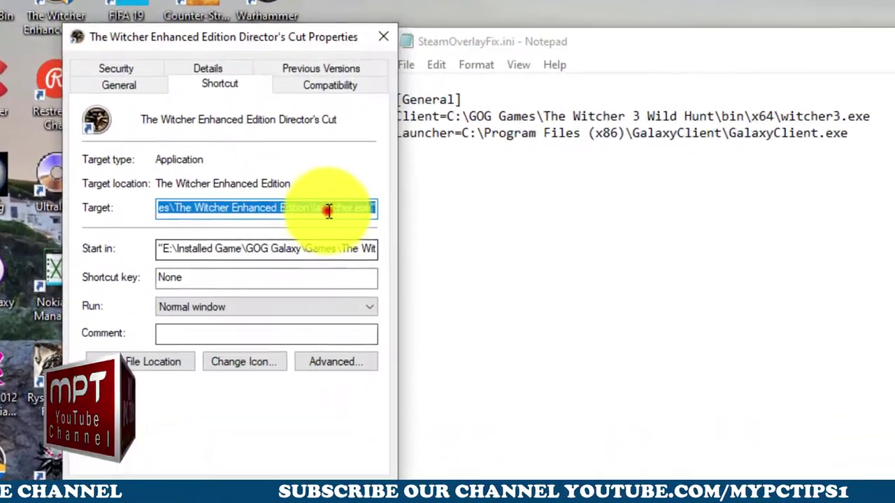
{"action": "left_click", "coordinate": [328, 210]}
{"action": "left_click_drag", "start_coordinate": [371, 209], "coordinate": [130, 205]}
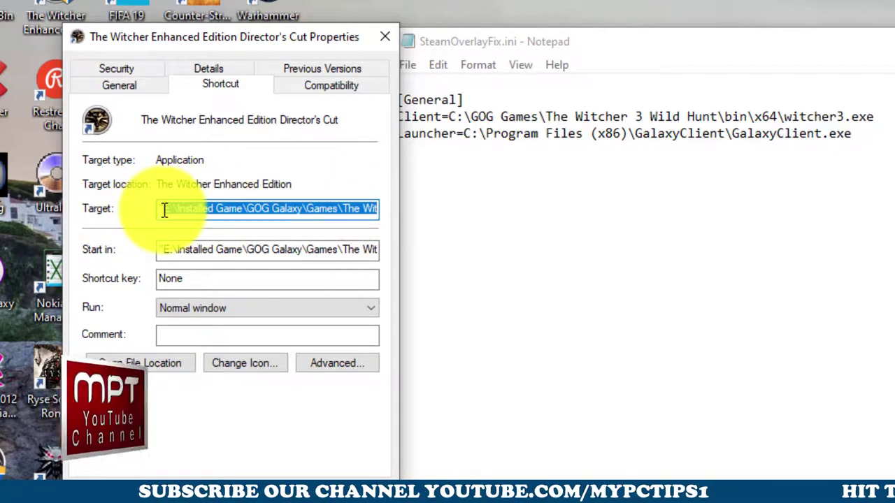
{"action": "right_click", "coordinate": [304, 205]}
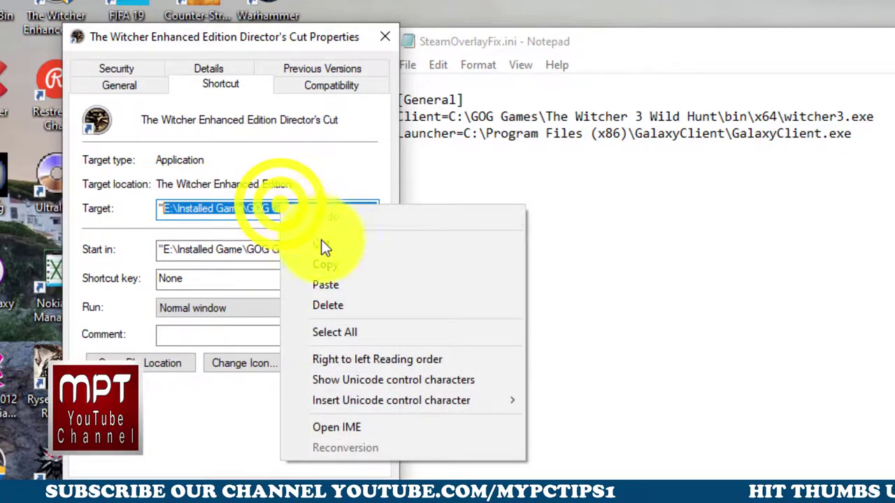
{"action": "left_click", "coordinate": [351, 265]}
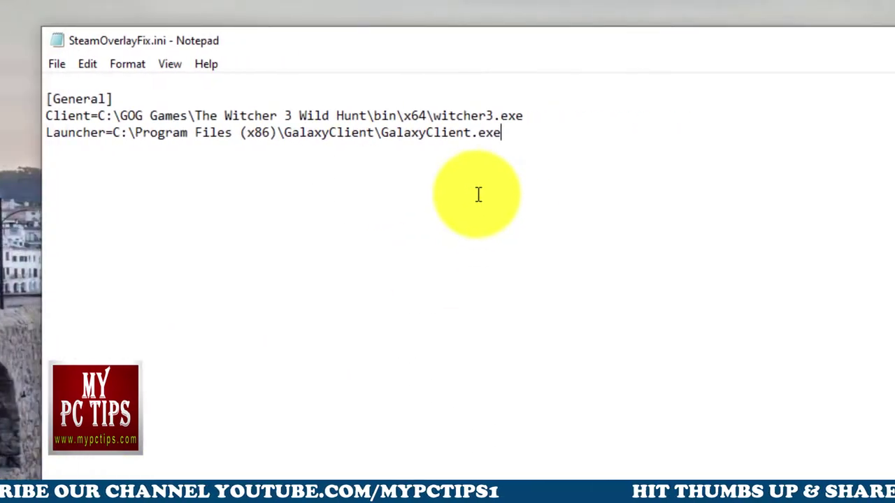
{"action": "left_click_drag", "start_coordinate": [498, 116], "coordinate": [70, 116]}
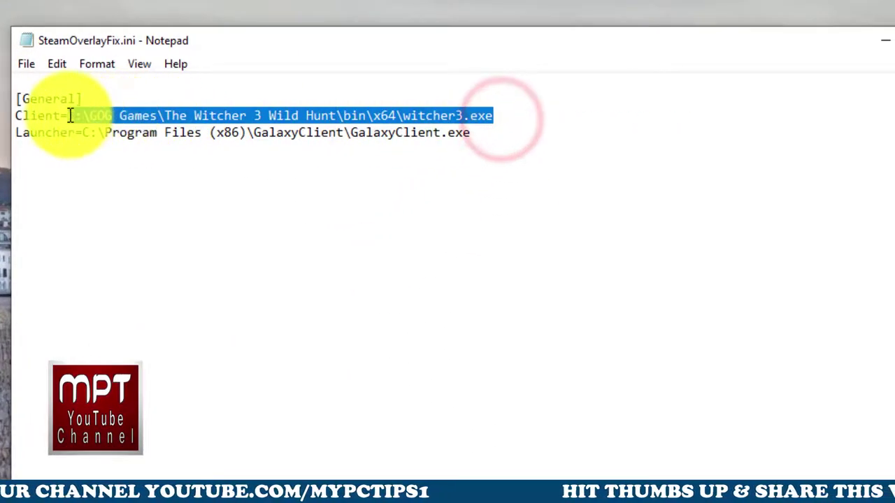
{"action": "key", "text": "ctrl+v"}
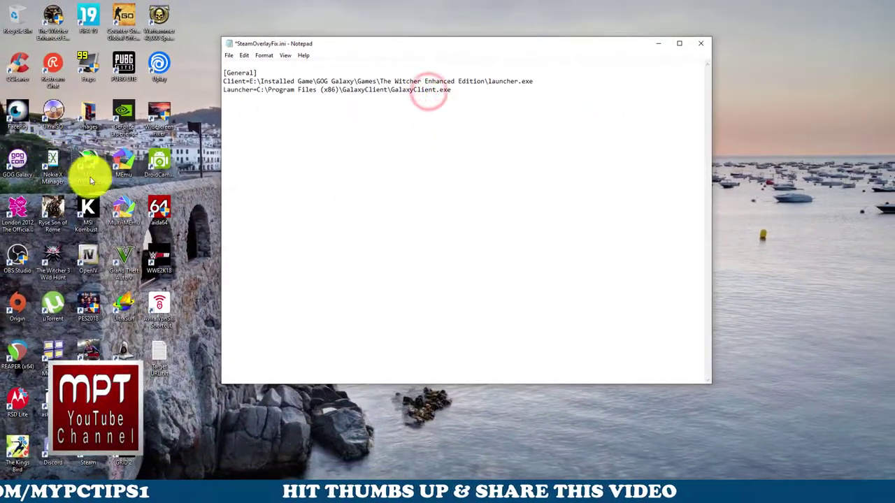
- Paste the GOG Galaxy shortcut's Target, C:\Program Files (x86)\GOG Galaxy\GalaxyClient.exe, over the Launcher path
{"action": "right_click", "coordinate": [21, 163]}
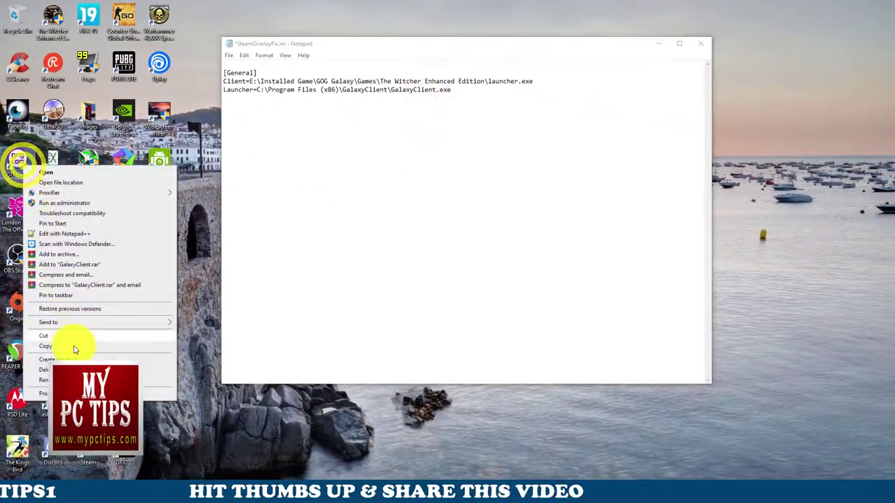
{"action": "left_click", "coordinate": [43, 394]}
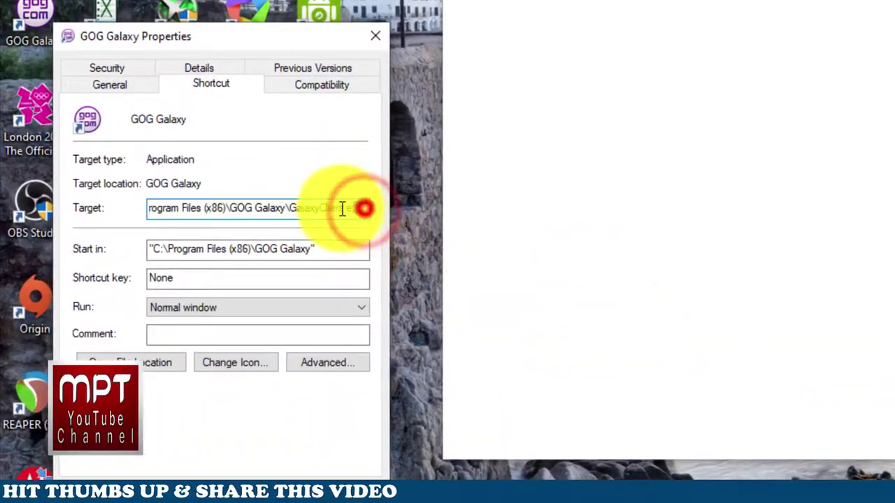
{"action": "left_click_drag", "start_coordinate": [343, 208], "coordinate": [100, 208]}
{"action": "key", "text": "ctrl+c"}
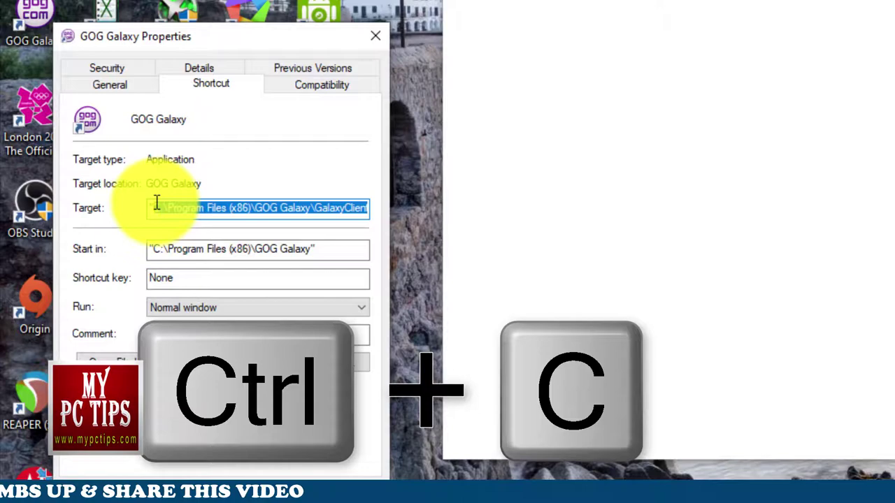
{"action": "left_click", "coordinate": [279, 475]}
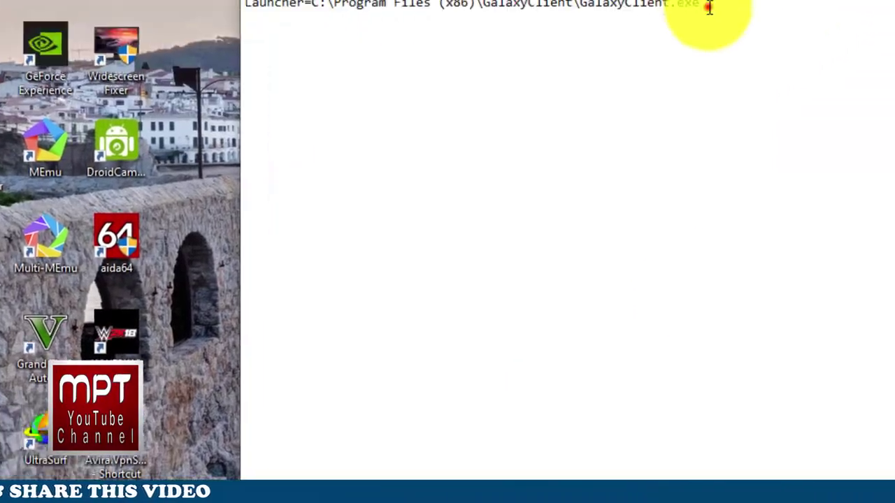
{"action": "left_click_drag", "start_coordinate": [708, 7], "coordinate": [308, 4]}
{"action": "key", "text": "ctrl+v"}
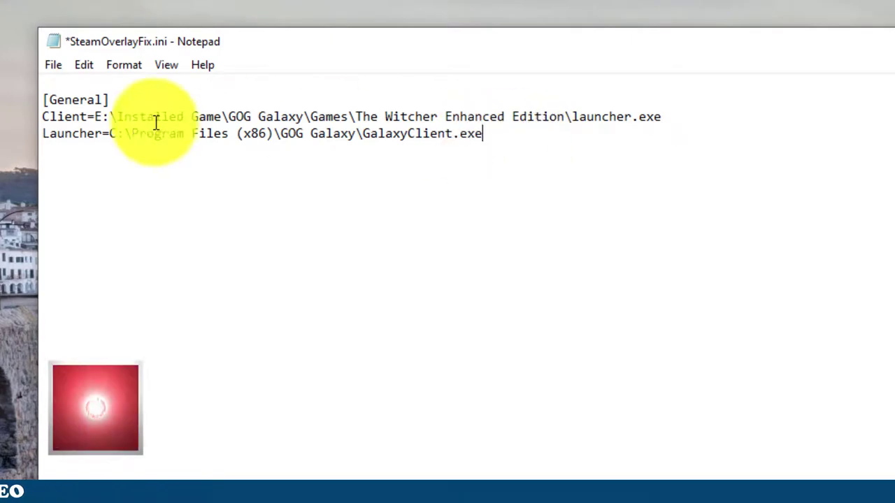
- Save the edited SteamOverlayFix.ini, close Notepad and bring Steam forward
{"action": "left_click", "coordinate": [56, 65]}
{"action": "left_click", "coordinate": [104, 146]}
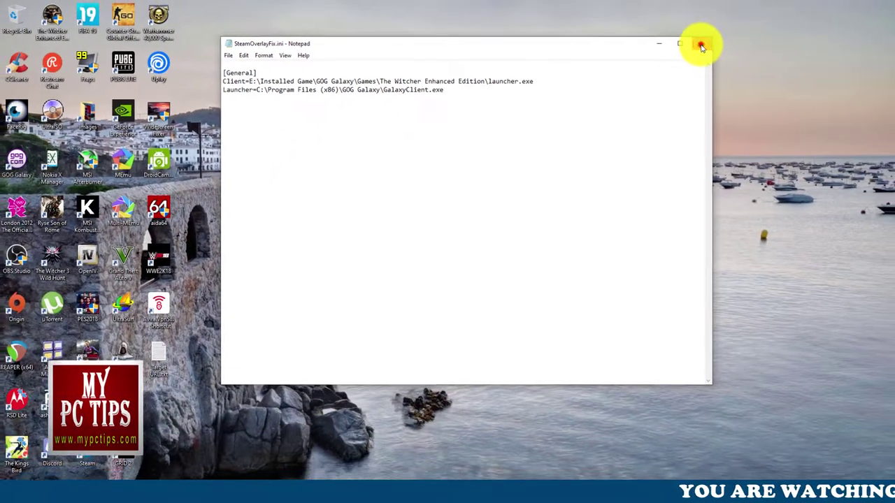
{"action": "left_click", "coordinate": [866, 43]}
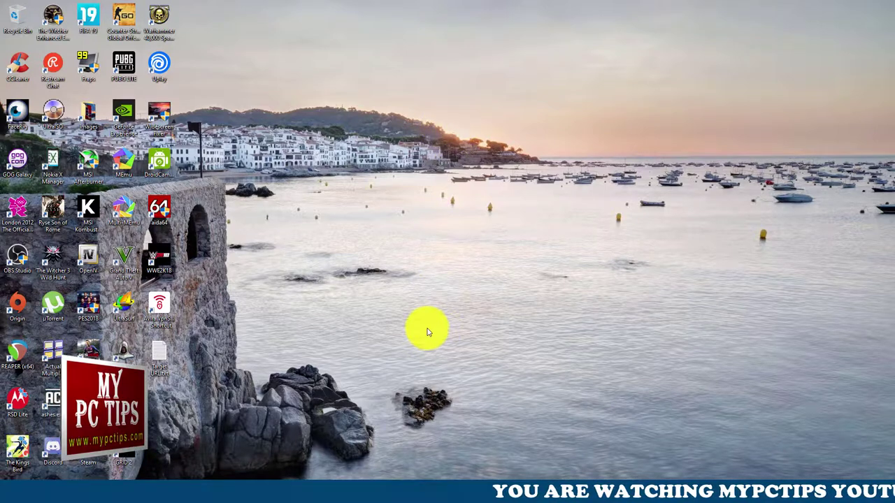
{"action": "left_click", "coordinate": [404, 493]}
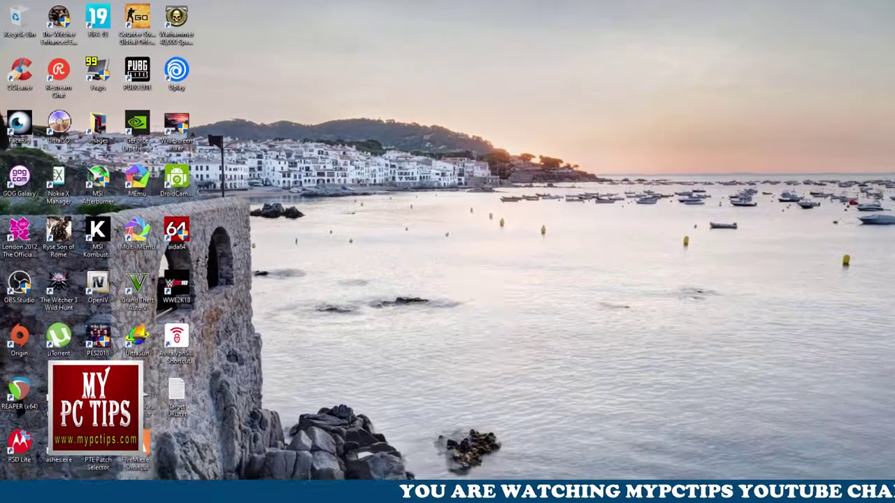
- Add GOG Galaxy via Games > Add a Non-Steam Game to My Library
{"action": "left_click", "coordinate": [152, 18]}
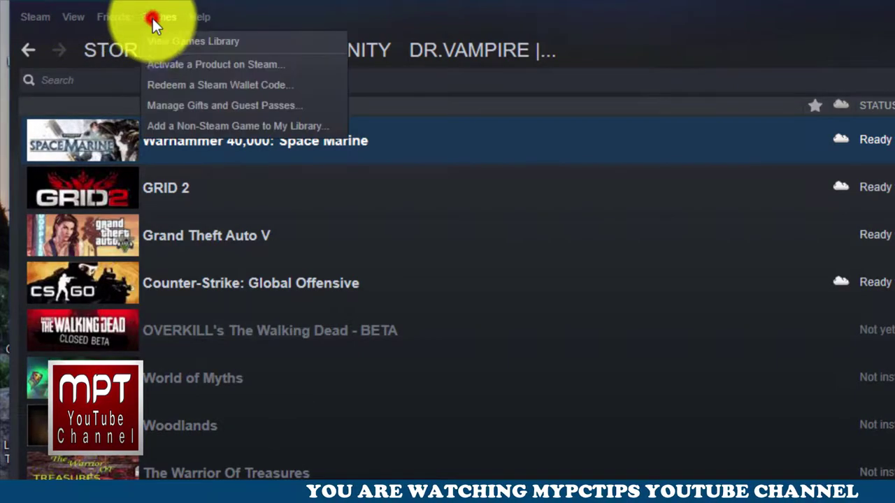
{"action": "left_click", "coordinate": [229, 126]}
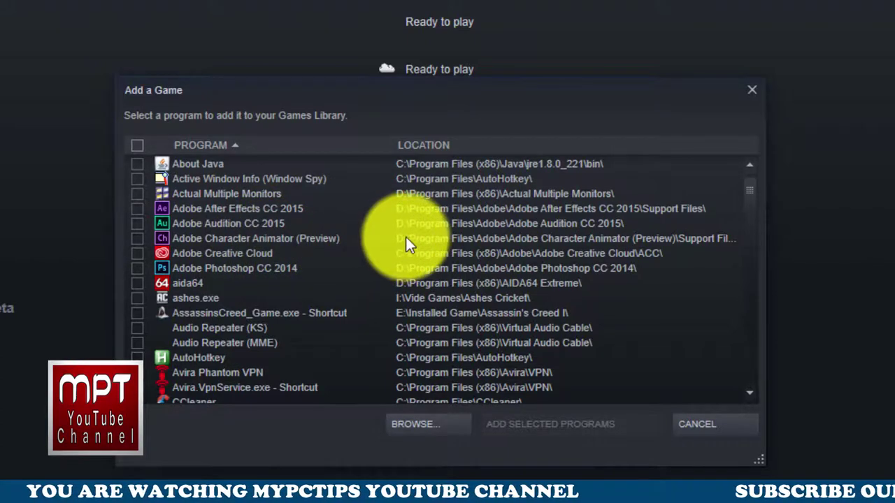
{"action": "scroll", "coordinate": [406, 236], "scroll_direction": "down", "scroll_amount": 1}
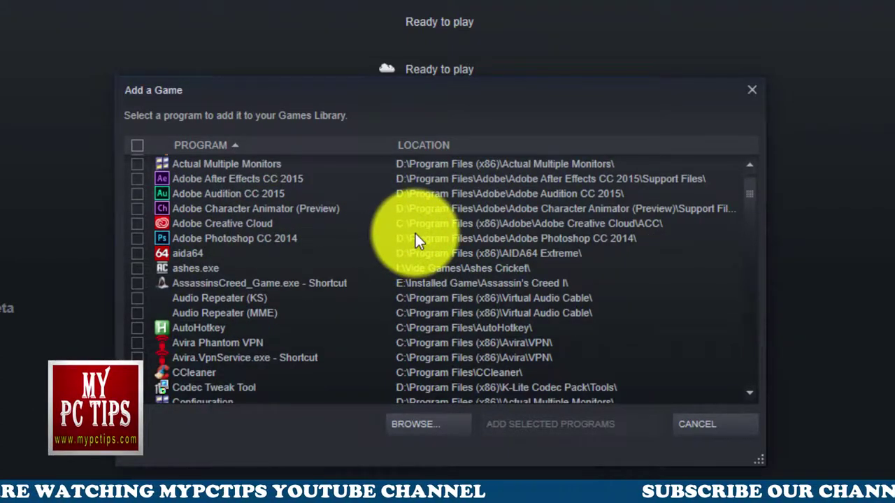
{"action": "scroll", "coordinate": [415, 238], "scroll_direction": "down", "scroll_amount": 3}
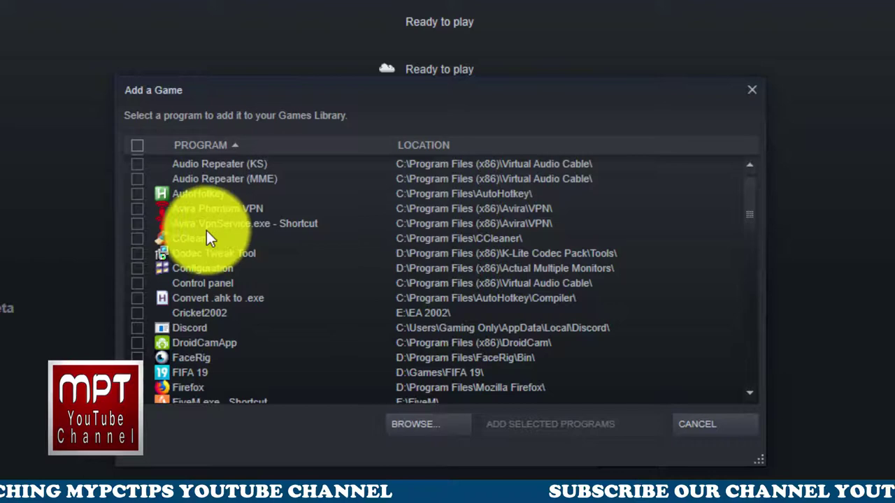
{"action": "scroll", "coordinate": [210, 235], "scroll_direction": "down", "scroll_amount": 2}
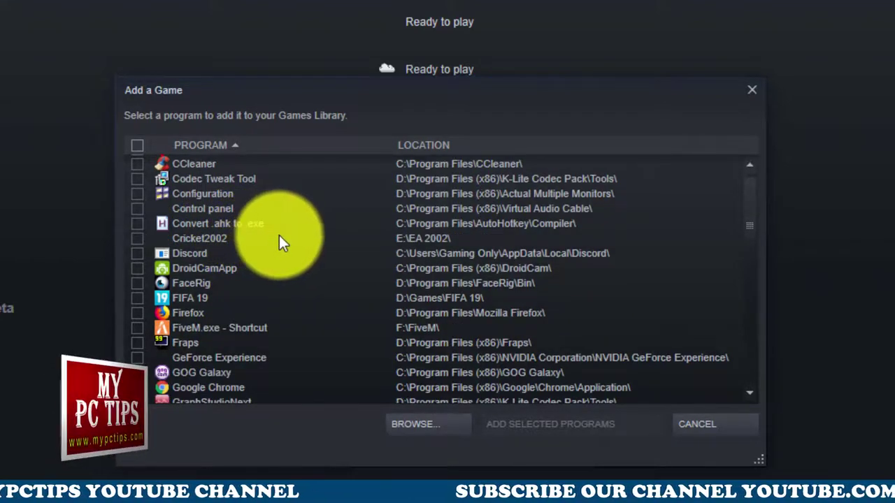
{"action": "scroll", "coordinate": [279, 235], "scroll_direction": "down", "scroll_amount": 1}
{"action": "left_click", "coordinate": [136, 329]}
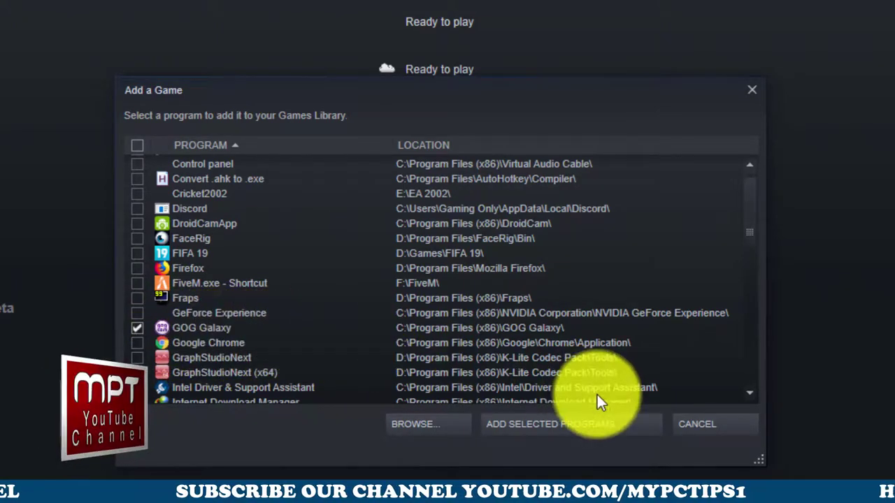
{"action": "left_click", "coordinate": [580, 427]}
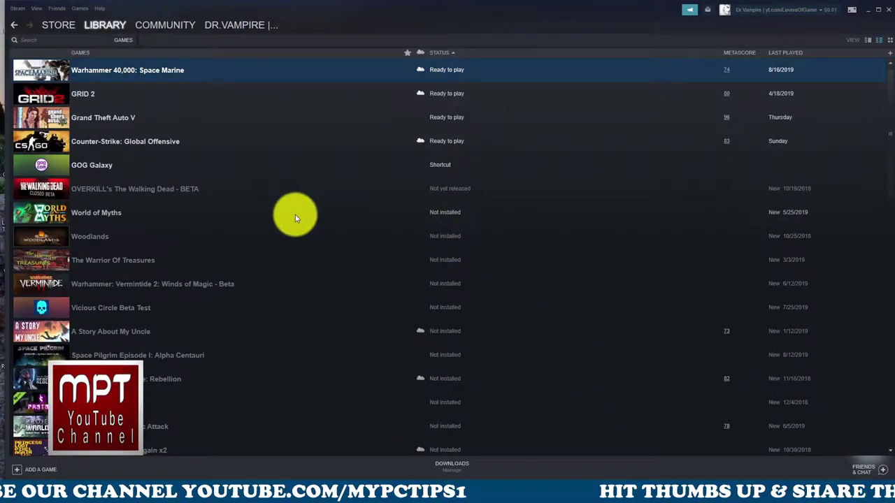
- Copy the Witcher desktop shortcut's name to the clipboard
{"action": "left_click", "coordinate": [273, 166]}
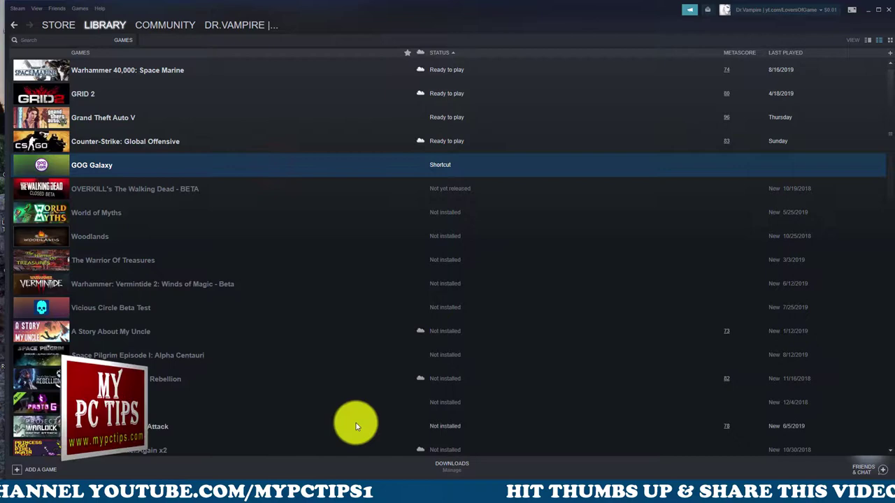
{"action": "left_click", "coordinate": [405, 484]}
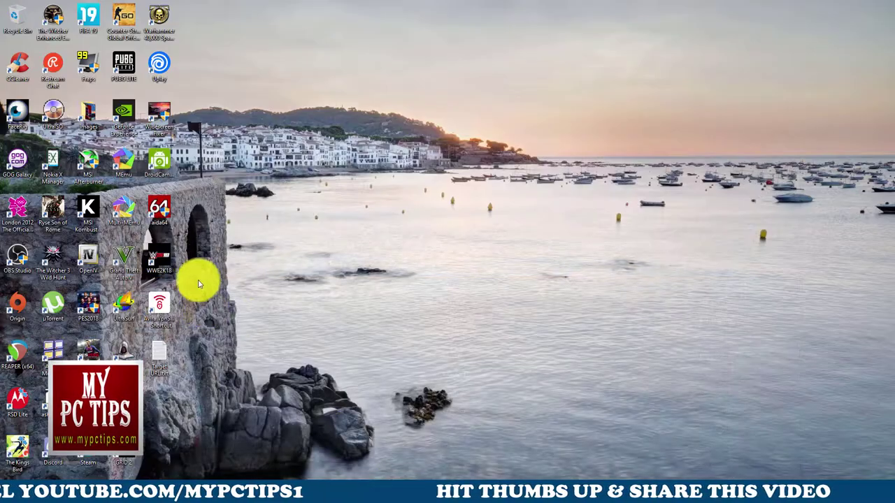
{"action": "left_click", "coordinate": [52, 30]}
{"action": "key", "text": "ctrl+c"}
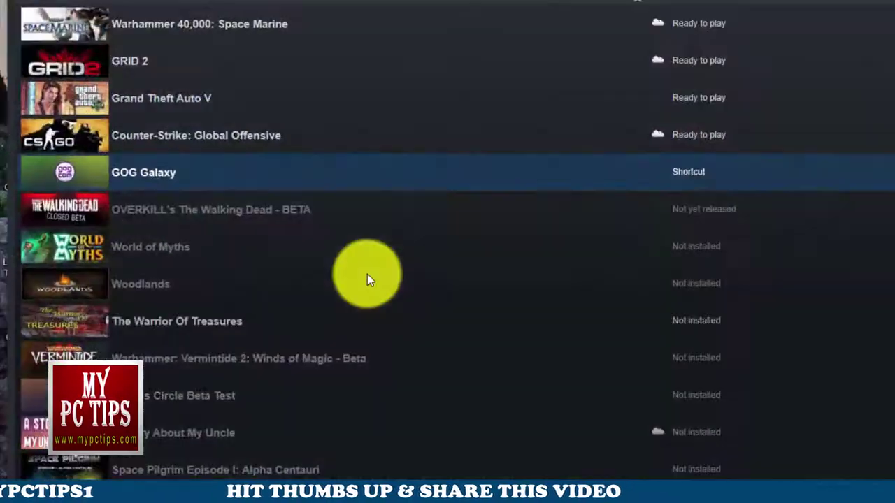
- Rename Steam's GOG Galaxy shortcut to The Witcher Enhanced Edition Director's Cut and close its properties
{"action": "right_click", "coordinate": [230, 180]}
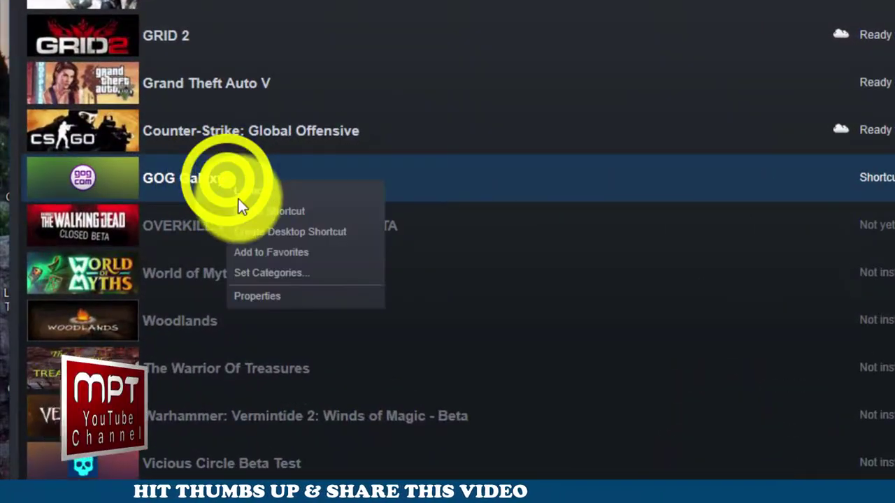
{"action": "left_click", "coordinate": [266, 295]}
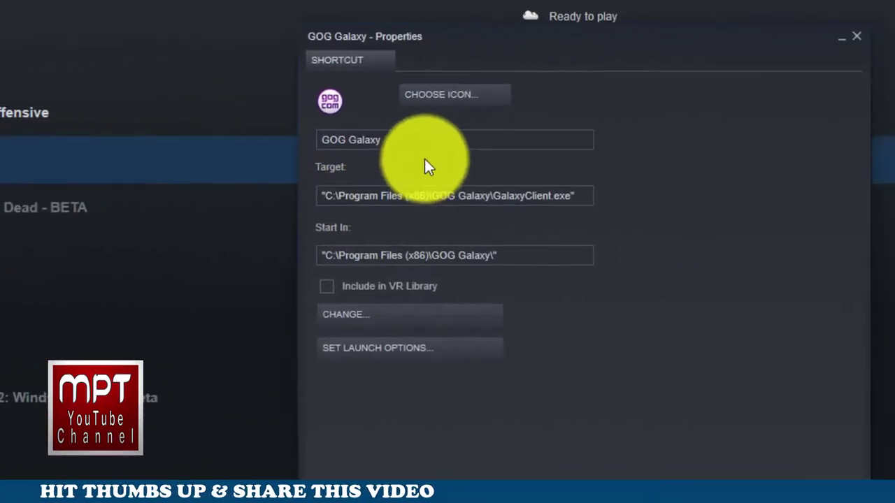
{"action": "triple_click", "coordinate": [350, 135]}
{"action": "key", "text": "ctrl+v"}
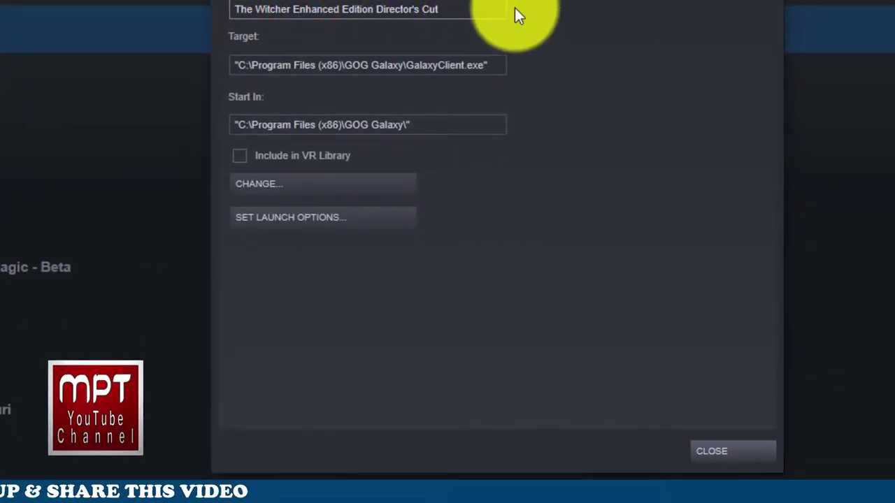
{"action": "left_click", "coordinate": [715, 451]}
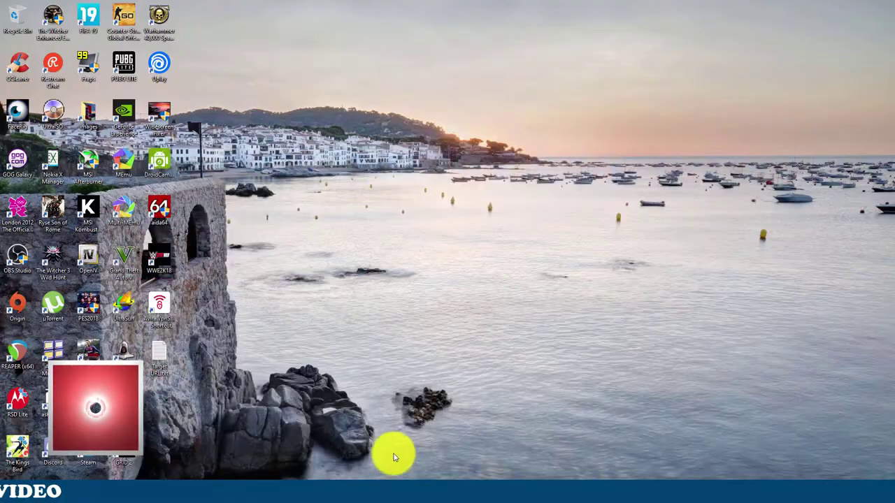
- Open Target URL.txt and select the script's folder path in the cscript command
{"action": "double_click", "coordinate": [161, 353]}
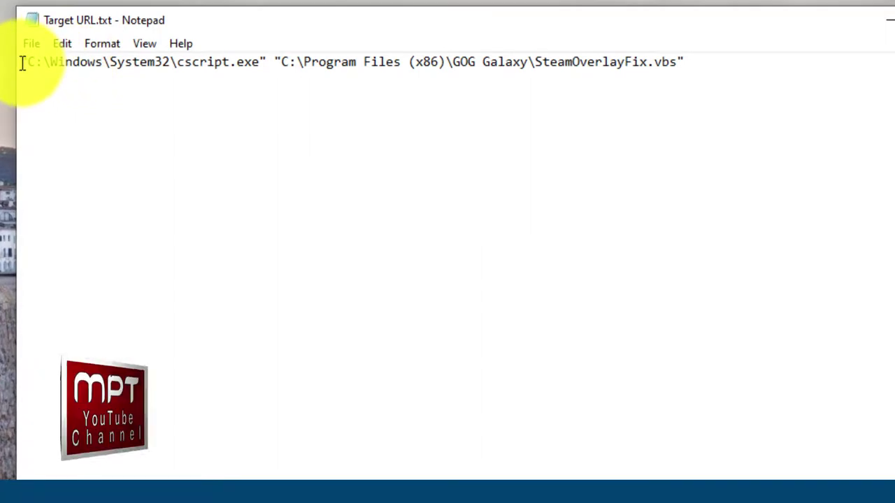
{"action": "left_click_drag", "start_coordinate": [23, 62], "coordinate": [42, 69]}
{"action": "left_click", "coordinate": [735, 66]}
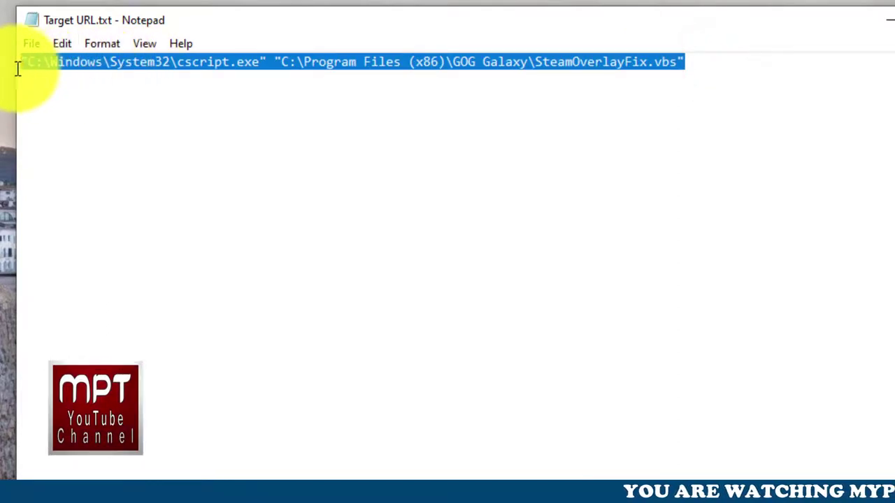
{"action": "left_click", "coordinate": [325, 70]}
{"action": "left_click_drag", "start_coordinate": [281, 62], "coordinate": [678, 62]}
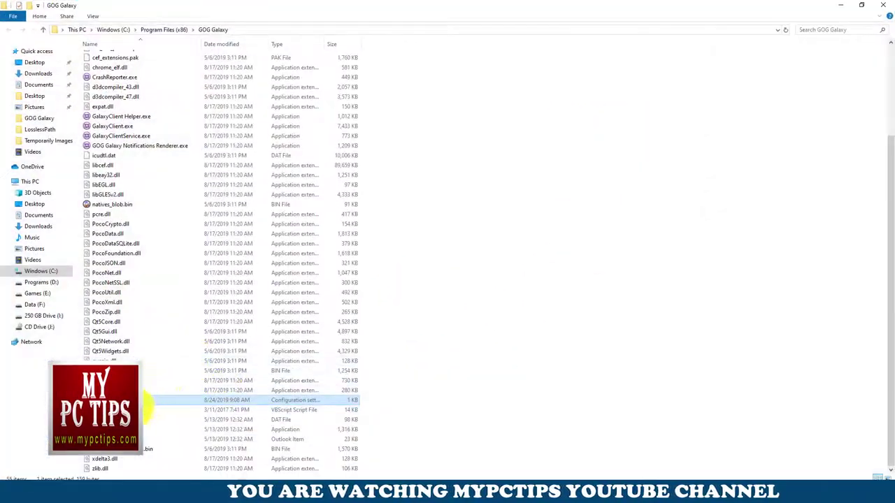
- Copy the C:\Program Files (x86)\GOG Galaxy path from Explorer's address bar
{"action": "left_click", "coordinate": [145, 411]}
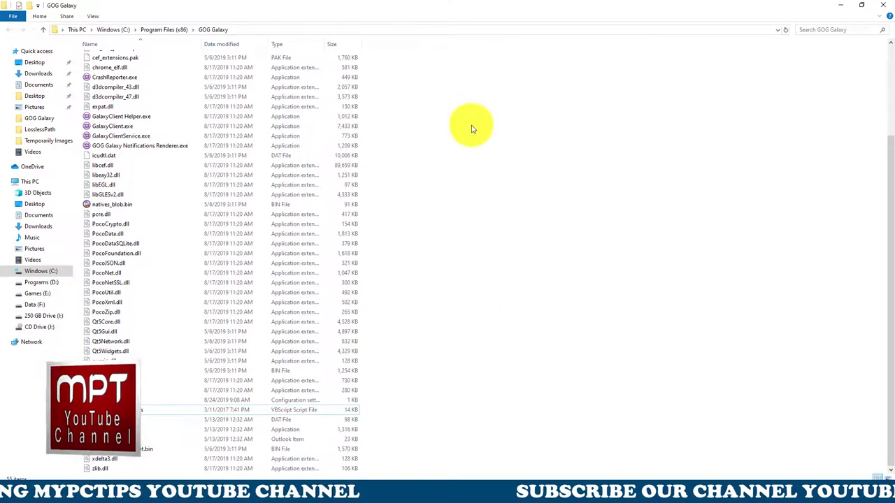
{"action": "left_click", "coordinate": [255, 29]}
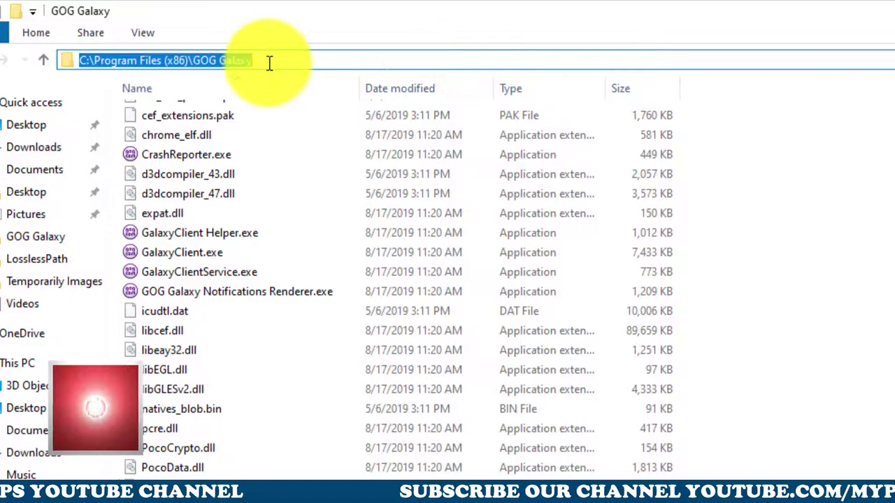
{"action": "right_click", "coordinate": [234, 62]}
{"action": "left_click", "coordinate": [254, 106]}
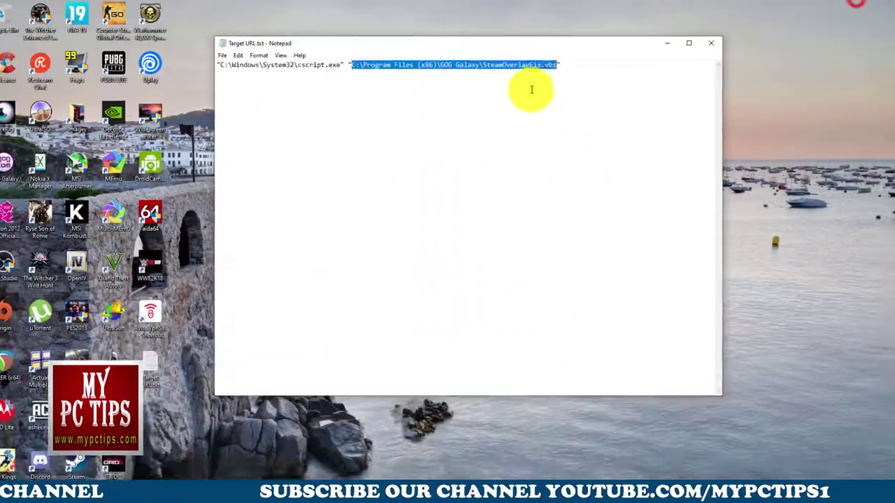
- Paste the GOG Galaxy folder path in place of the old path before \SteamOverlayFix.vbs
{"action": "left_click", "coordinate": [503, 65]}
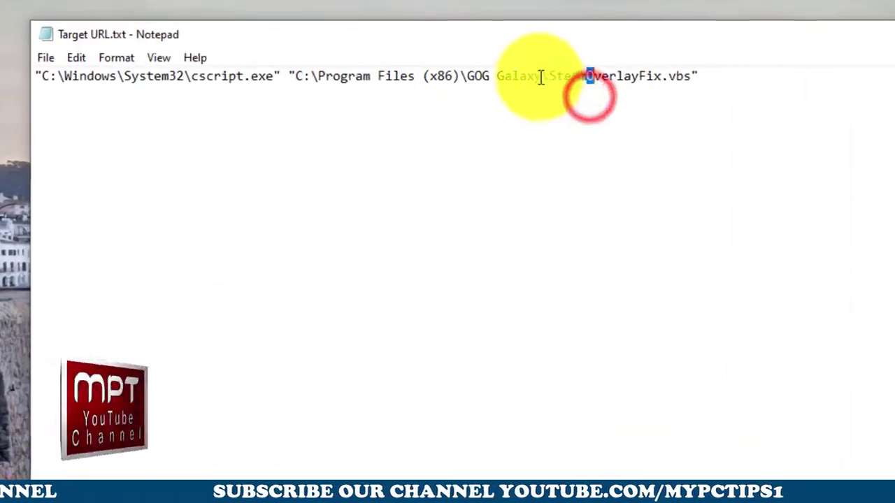
{"action": "left_click_drag", "start_coordinate": [540, 76], "coordinate": [304, 75]}
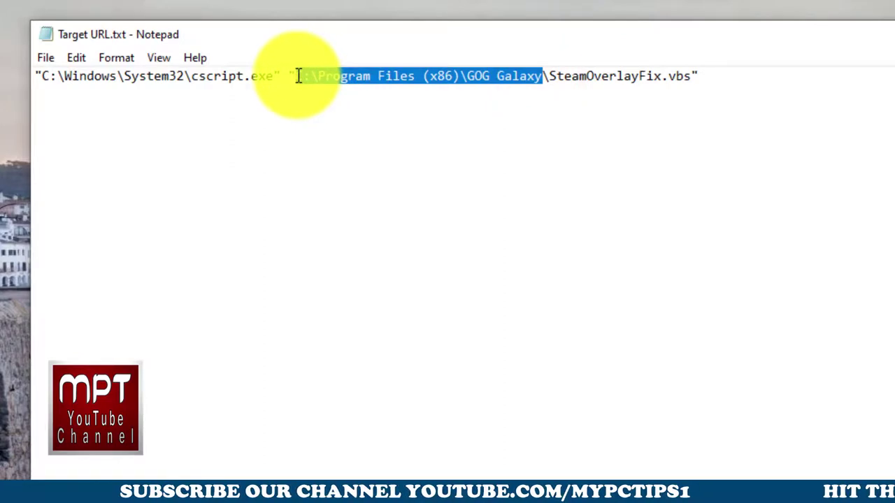
{"action": "right_click", "coordinate": [297, 75]}
{"action": "left_click", "coordinate": [353, 153]}
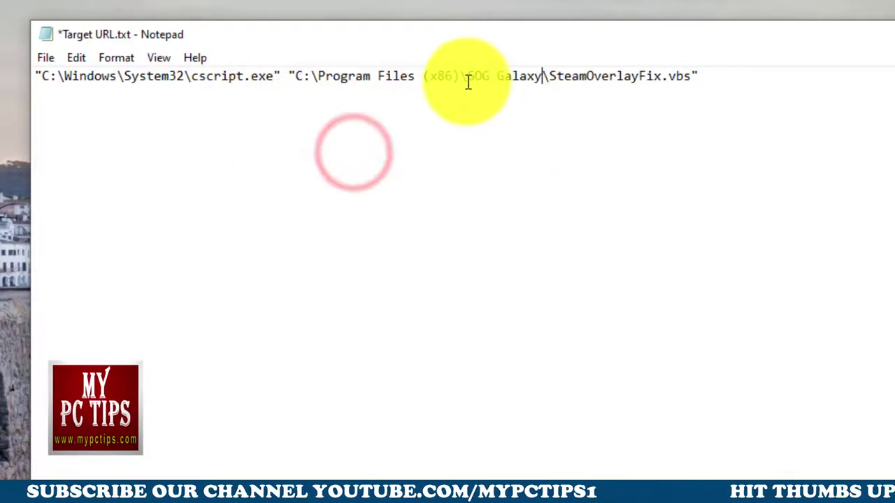
- Copy the entire cscript SteamOverlayFix.vbs command line
{"action": "left_click_drag", "start_coordinate": [542, 75], "coordinate": [314, 72]}
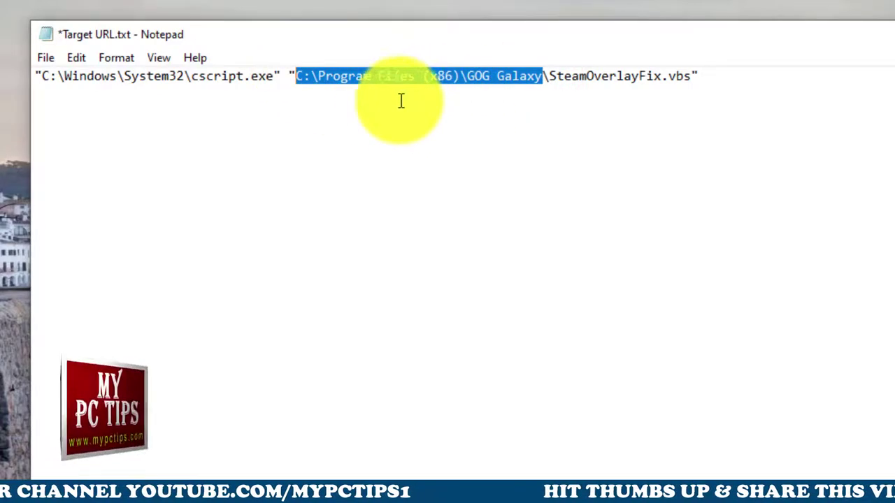
{"action": "left_click", "coordinate": [769, 70]}
{"action": "left_click_drag", "start_coordinate": [741, 76], "coordinate": [28, 72]}
{"action": "right_click", "coordinate": [74, 73]}
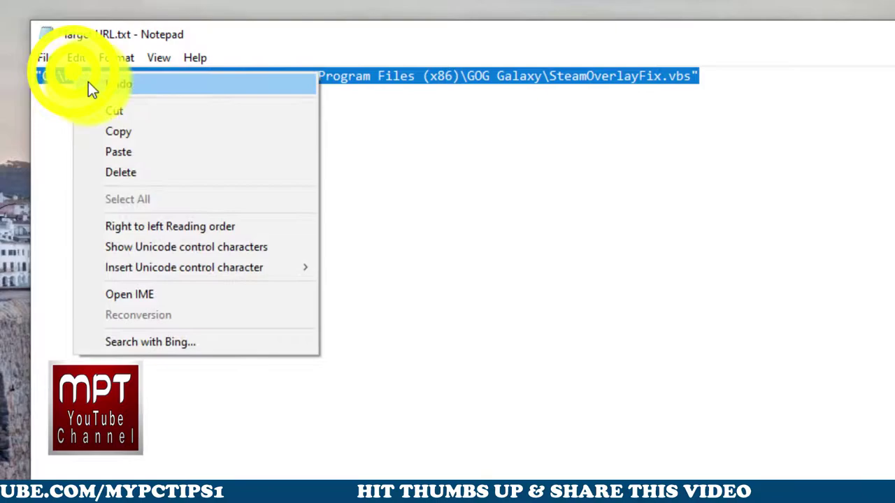
{"action": "left_click", "coordinate": [130, 133]}
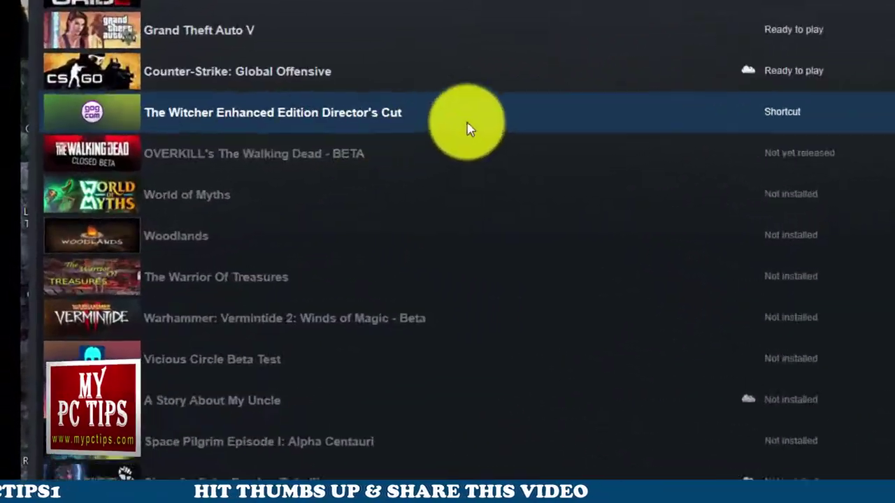
- Open the Witcher shortcut's properties in Steam and clear the old GalaxyClient.exe Target path
{"action": "right_click", "coordinate": [518, 90]}
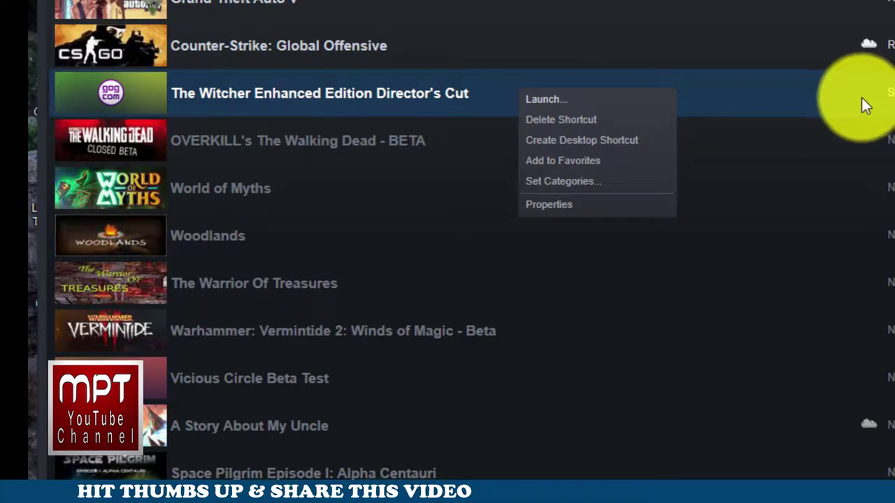
{"action": "left_click", "coordinate": [557, 211]}
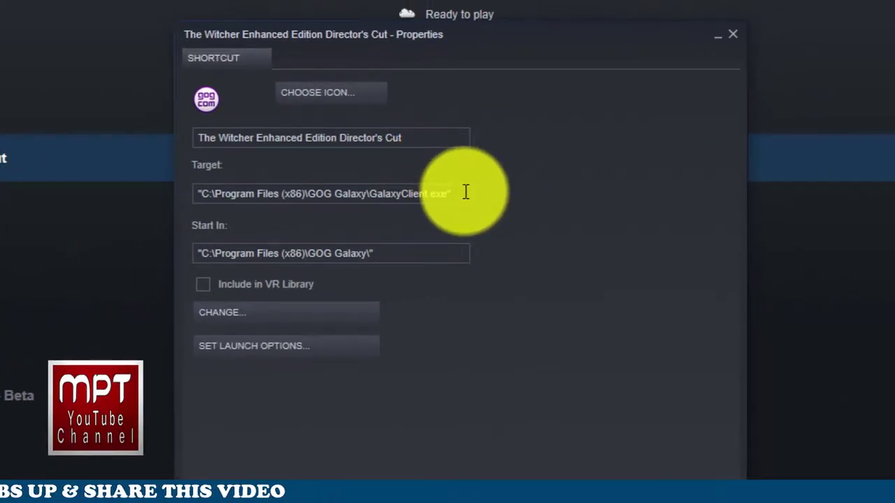
{"action": "left_click_drag", "start_coordinate": [465, 192], "coordinate": [189, 195]}
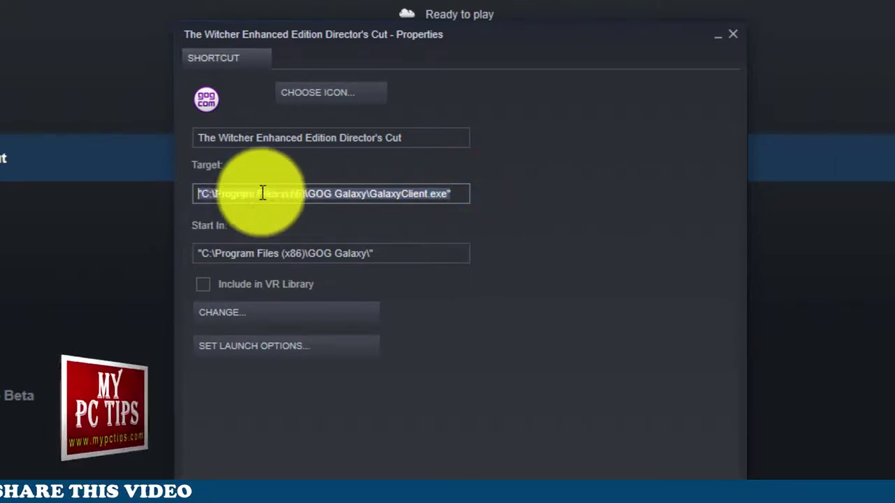
{"action": "right_click", "coordinate": [343, 197]}
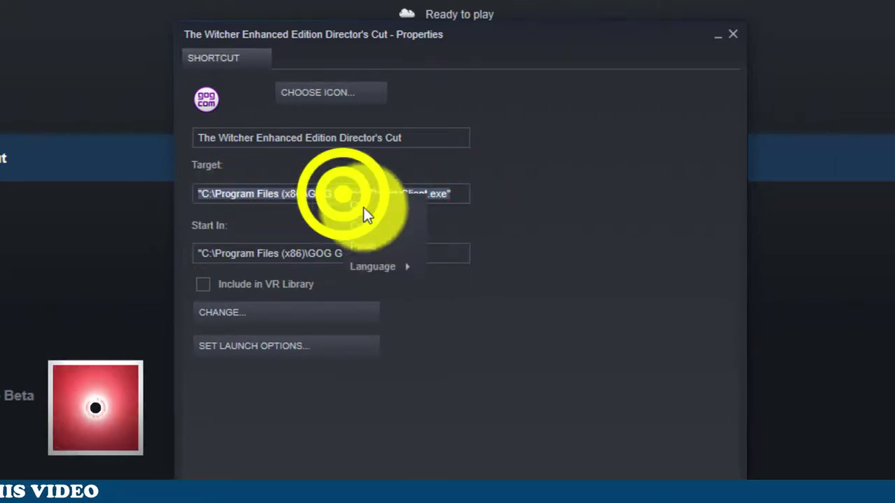
{"action": "left_click_drag", "start_coordinate": [461, 195], "coordinate": [160, 193]}
{"action": "left_click_drag", "start_coordinate": [460, 197], "coordinate": [203, 190]}
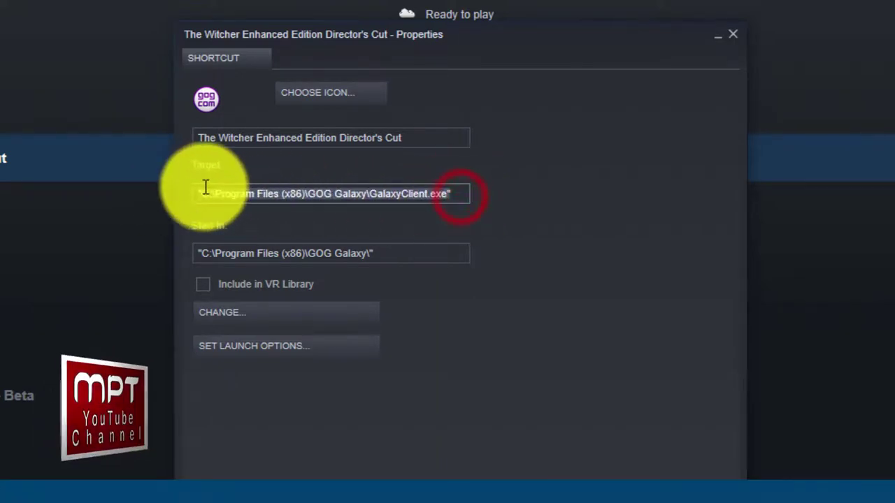
{"action": "key", "text": "BackSpace"}
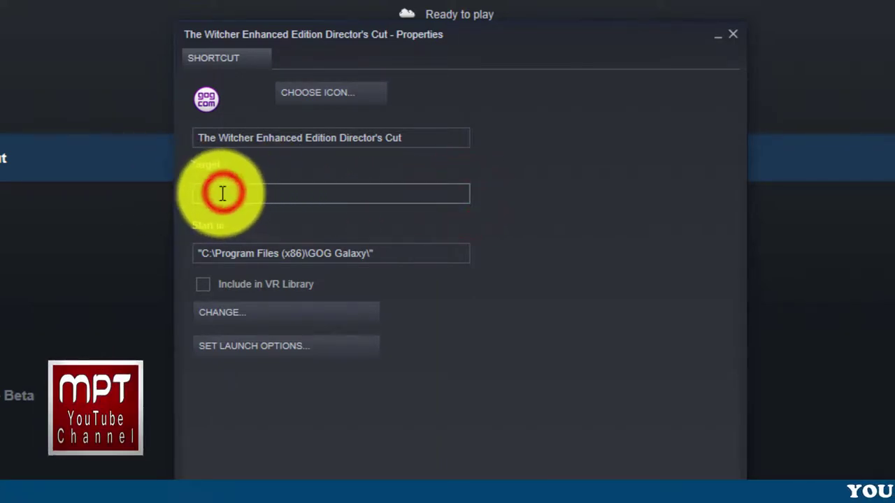
- Paste the cscript SteamOverlayFix.vbs command as the Target, close properties, and minimize Steam
{"action": "right_click", "coordinate": [222, 193]}
{"action": "left_click", "coordinate": [250, 240]}
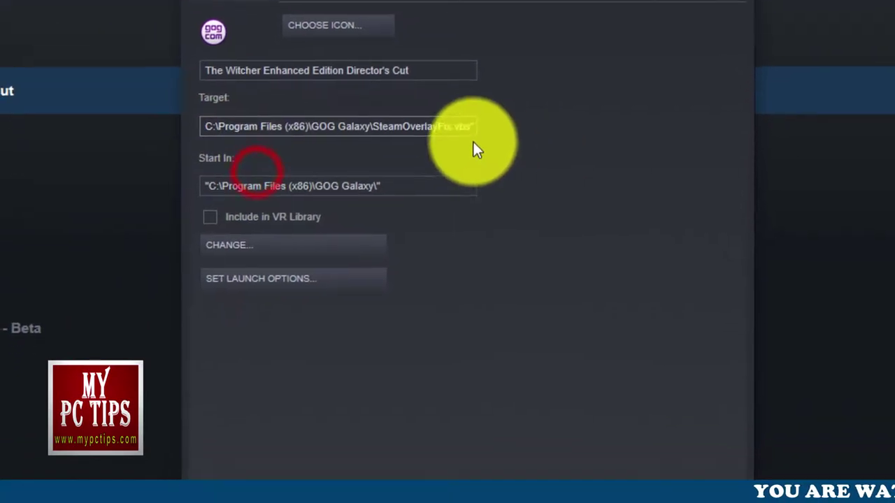
{"action": "left_click", "coordinate": [716, 442]}
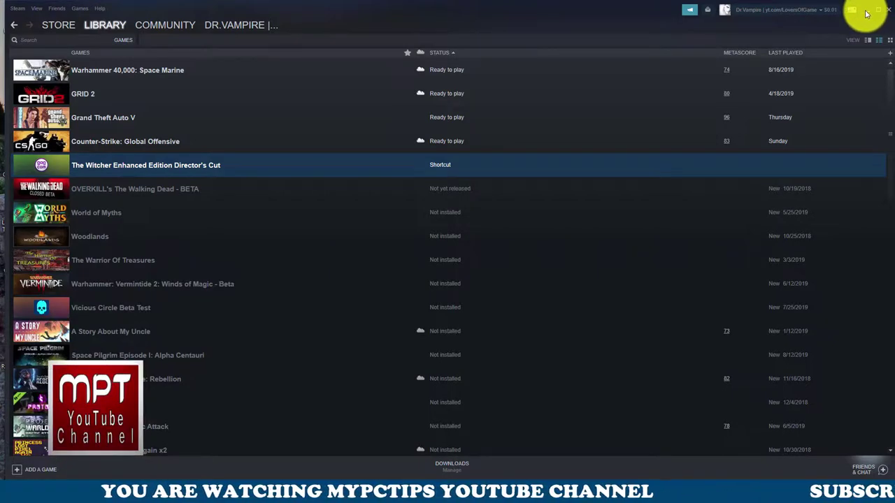
{"action": "left_click", "coordinate": [864, 14]}
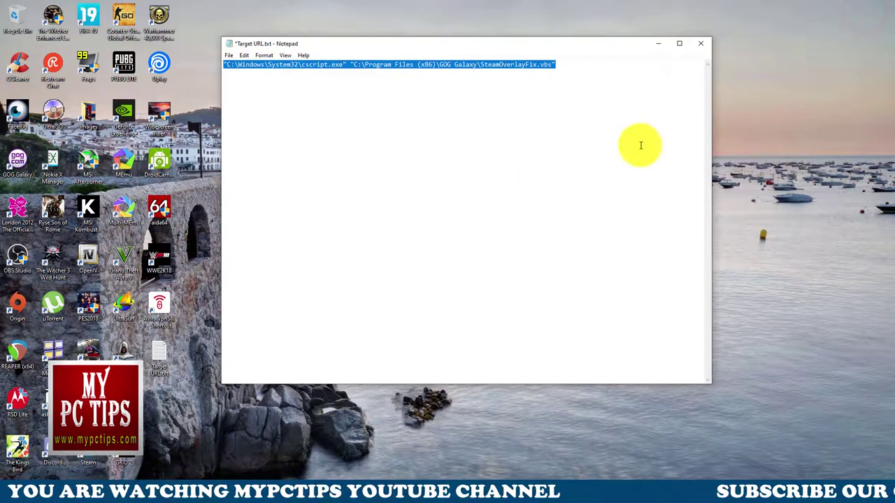